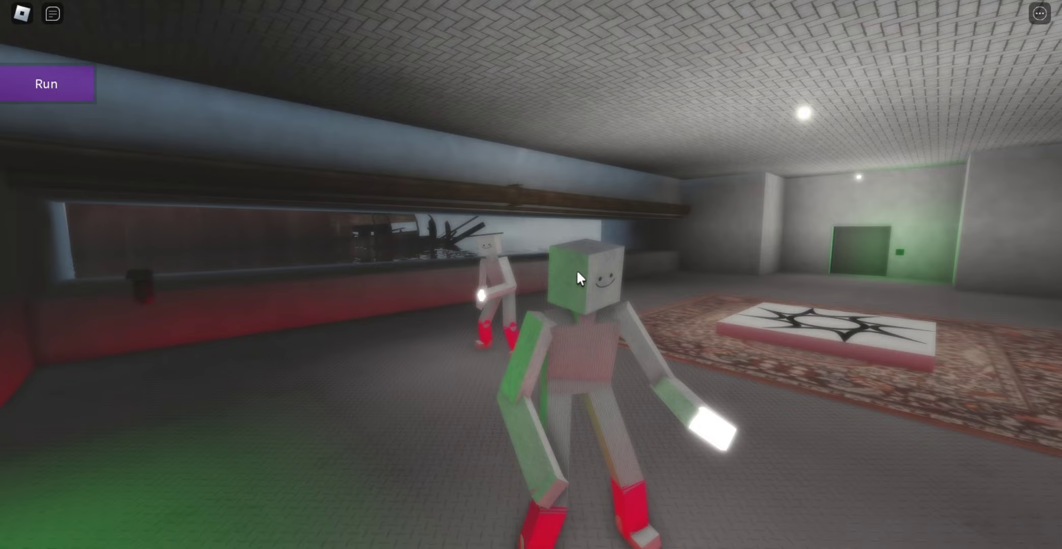
- Walk across the lobby to the doorway beside the ALARM sign, turning the camera toward it
key(w)
key(s)
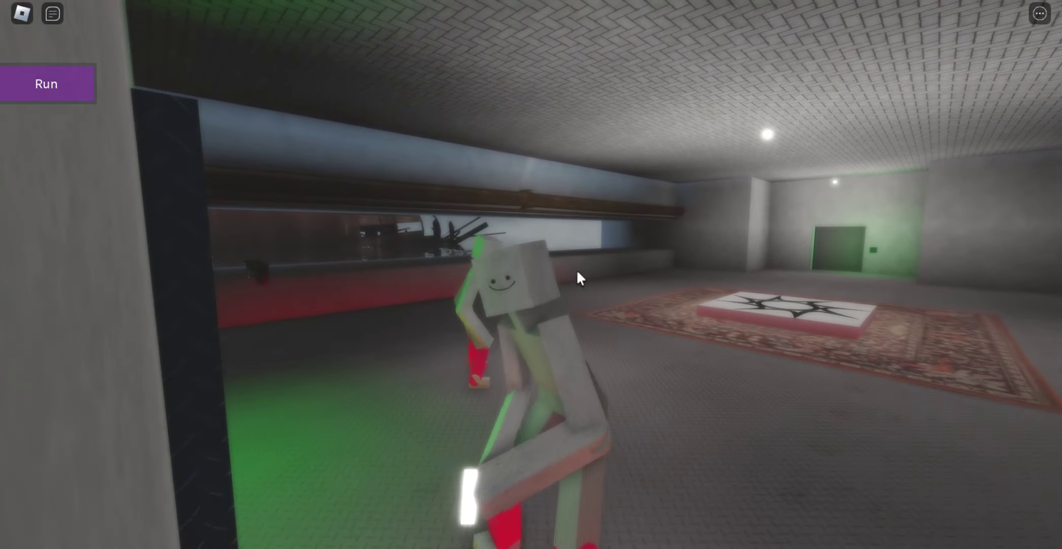
key(w)
key(w)
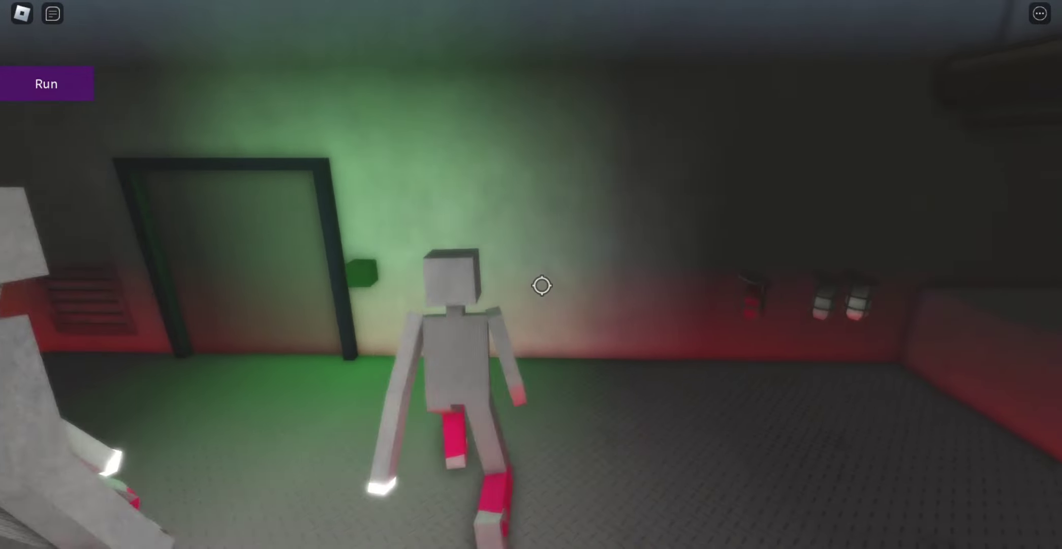
drag(541, 285, 552, 294)
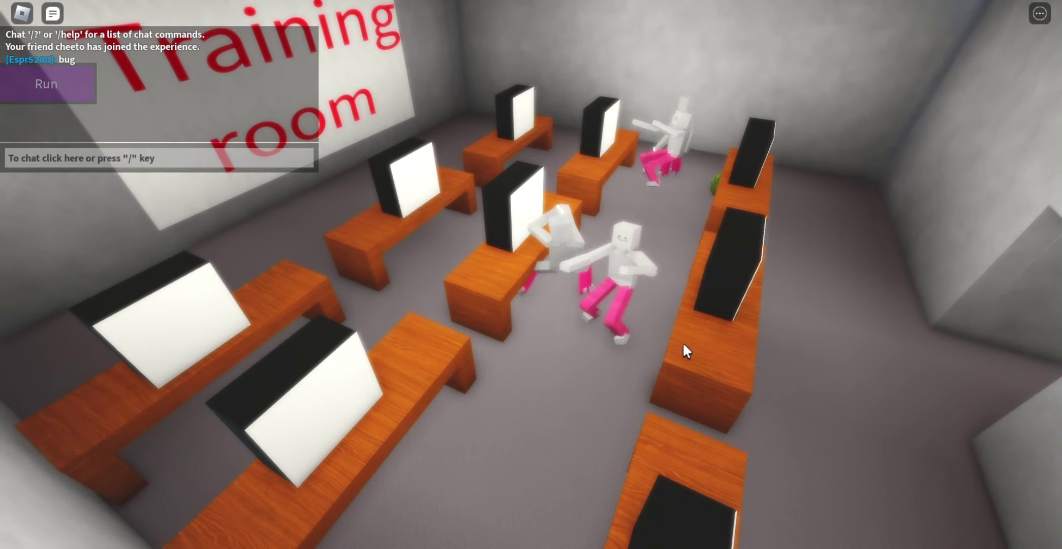
- Orbit and zoom out over the Training room desks, then walk among them toward the doorway
right_click(547, 291)
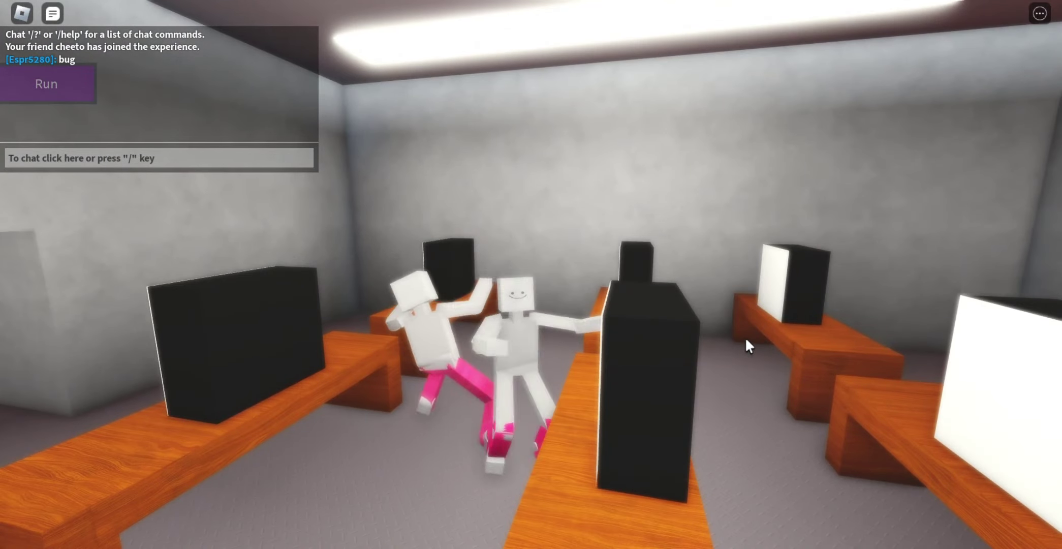
scroll(745, 337, up, 3)
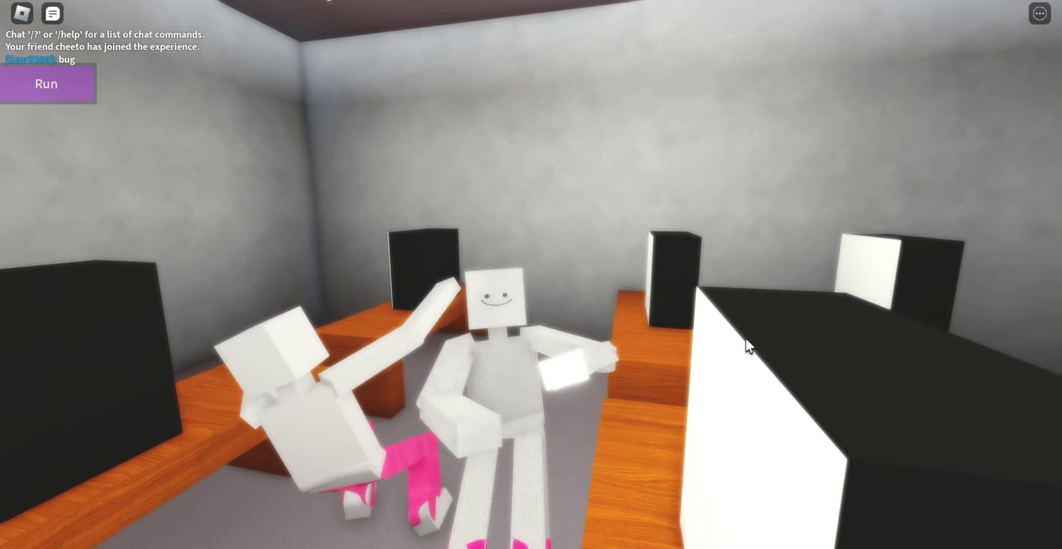
scroll(745, 336, down, 3)
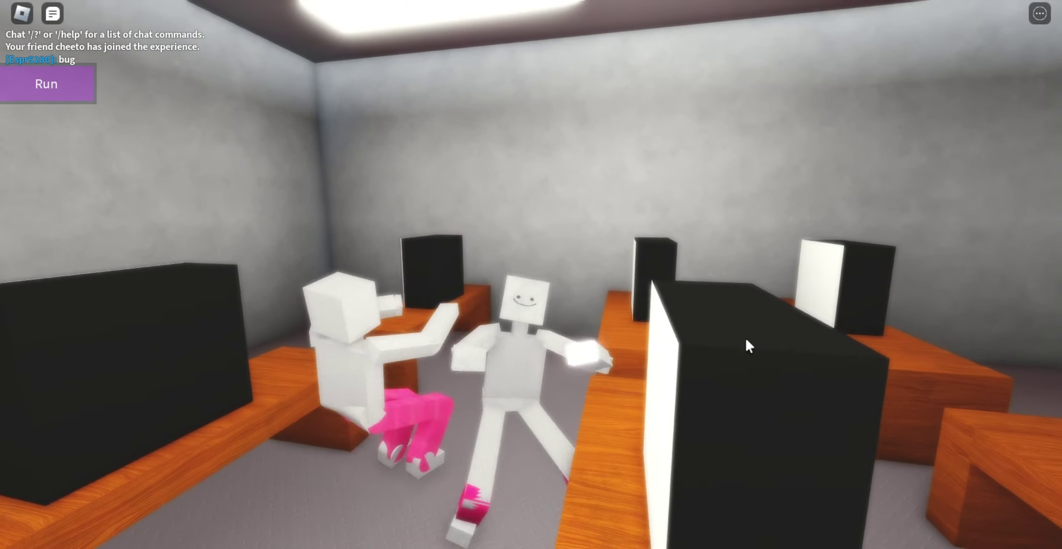
mouse_move(744, 336)
mouse_down()
mouse_move(1019, 374)
mouse_move(966, 363)
mouse_up()
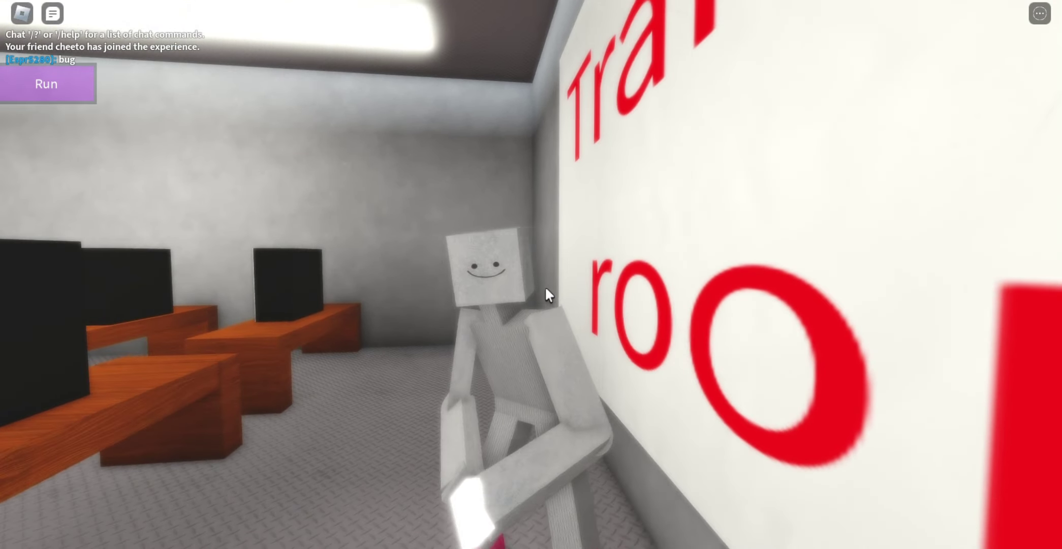
key(w)
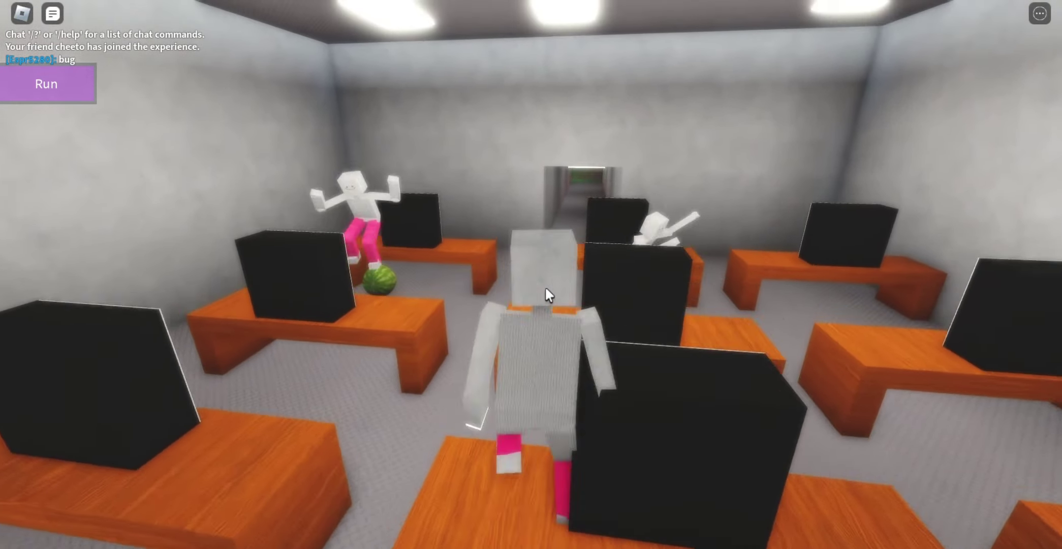
key(w)
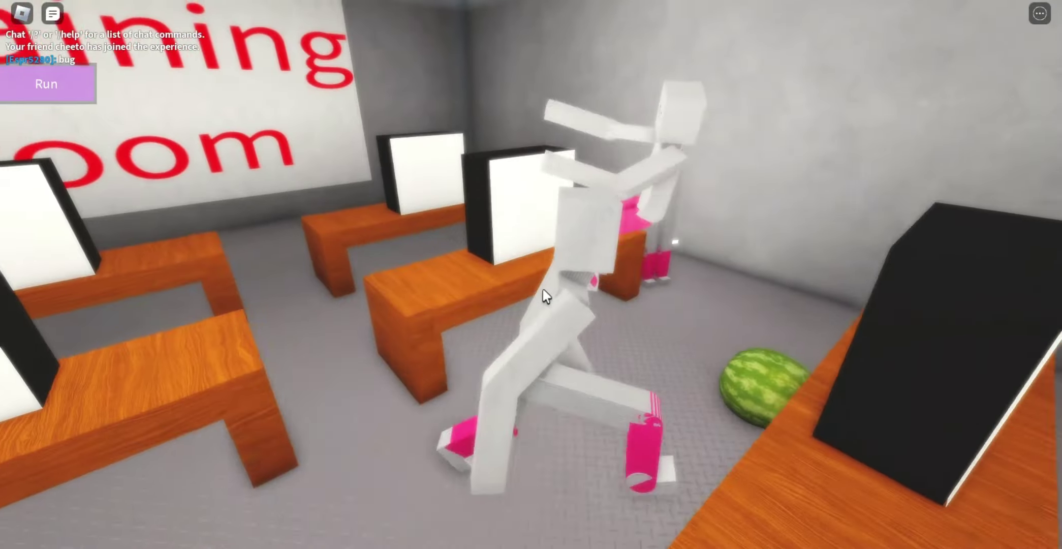
key(w)
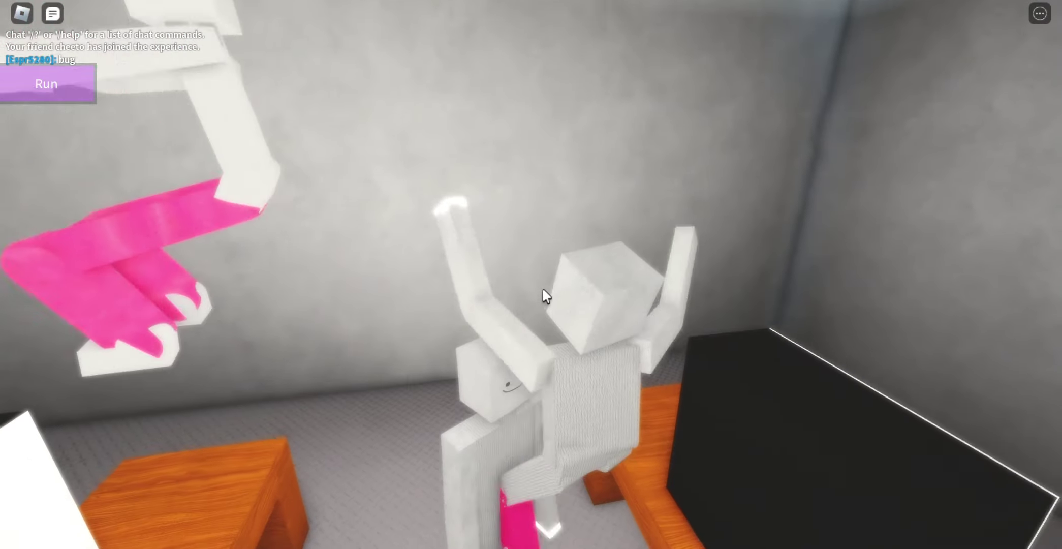
key(w)
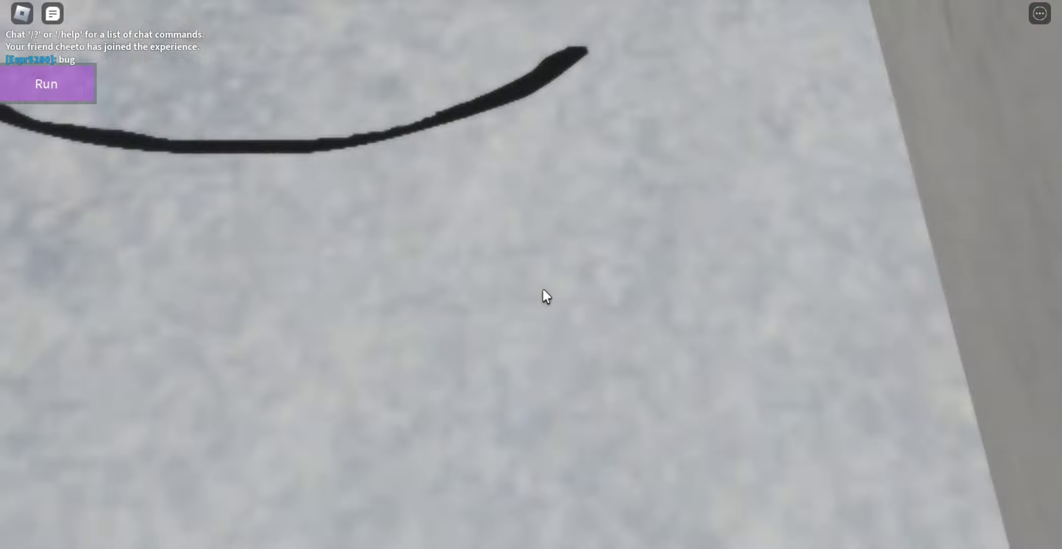
- Walk down the hallway toward the green-lit room with Shift Lock, past the green dummies
drag(542, 289, 863, 329)
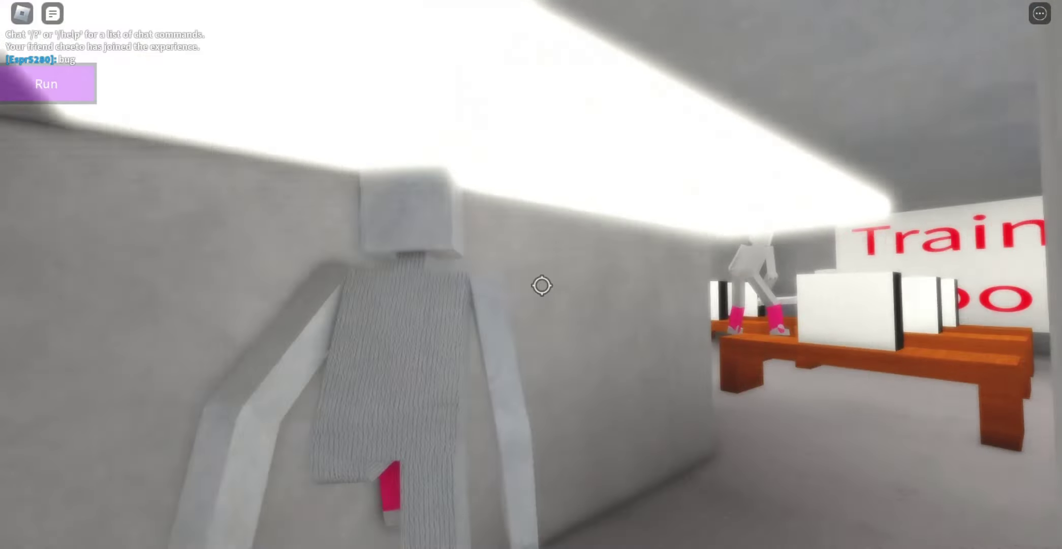
key(w)
key(shift)
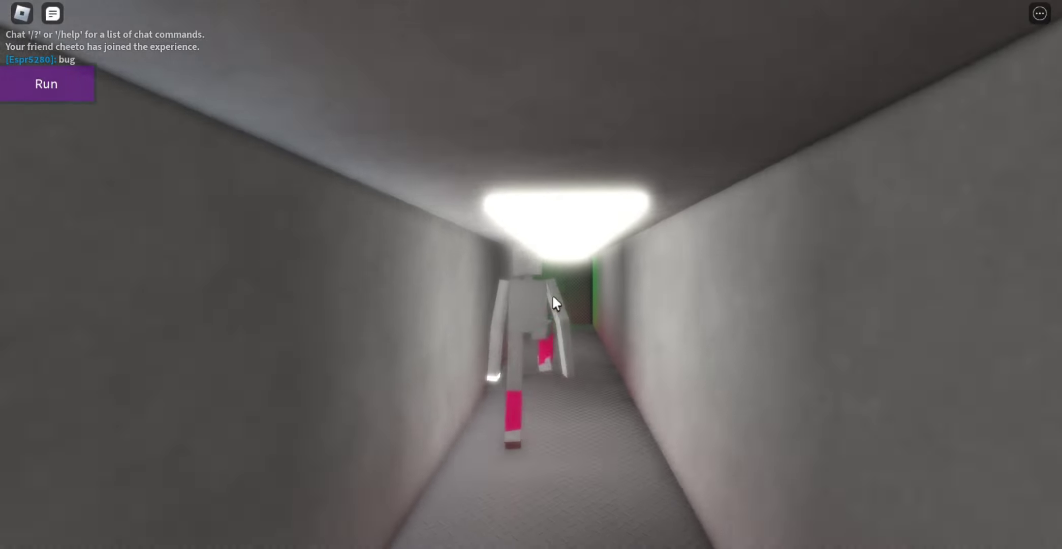
key(shift)
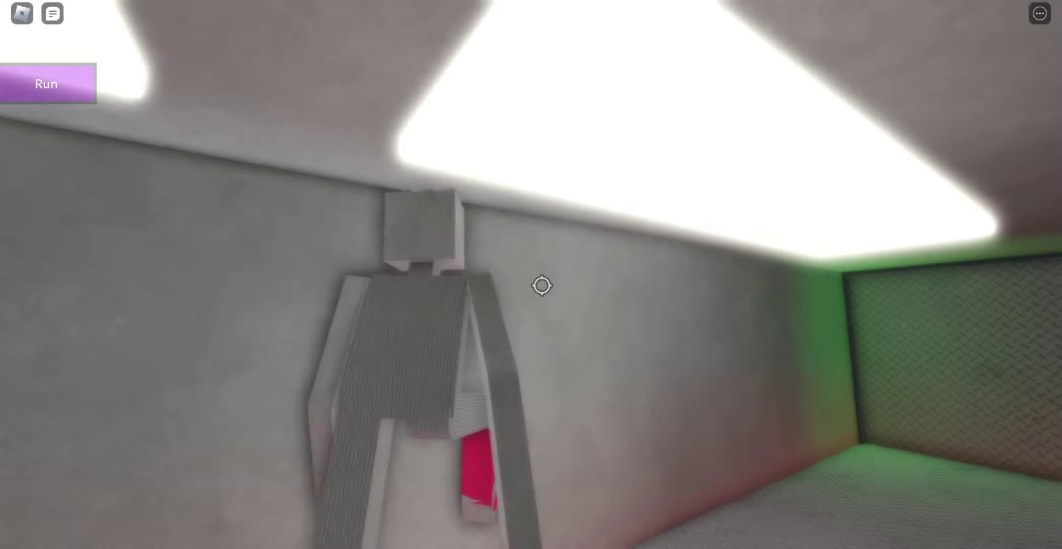
key(w)
key(w)
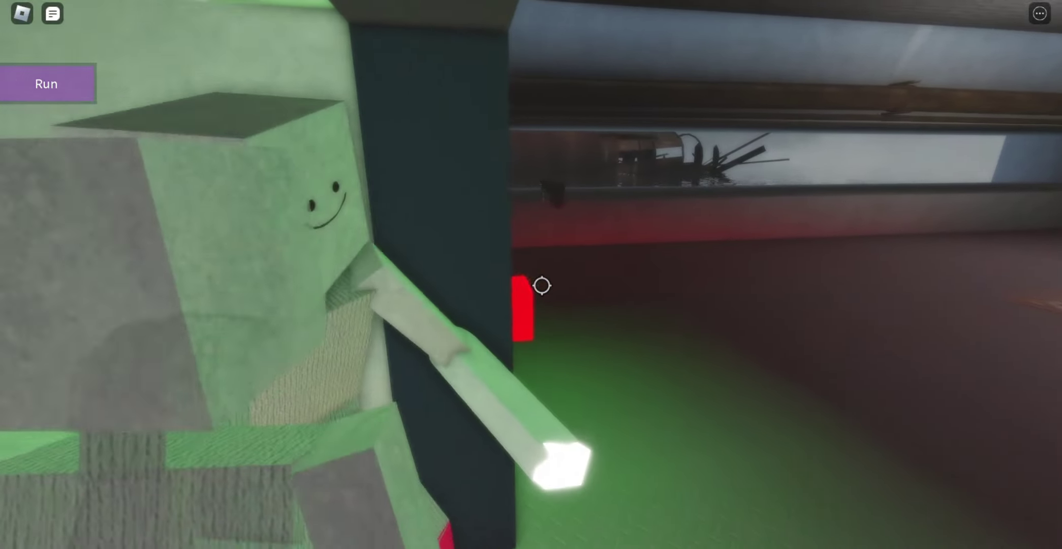
key(shift)
key(w)
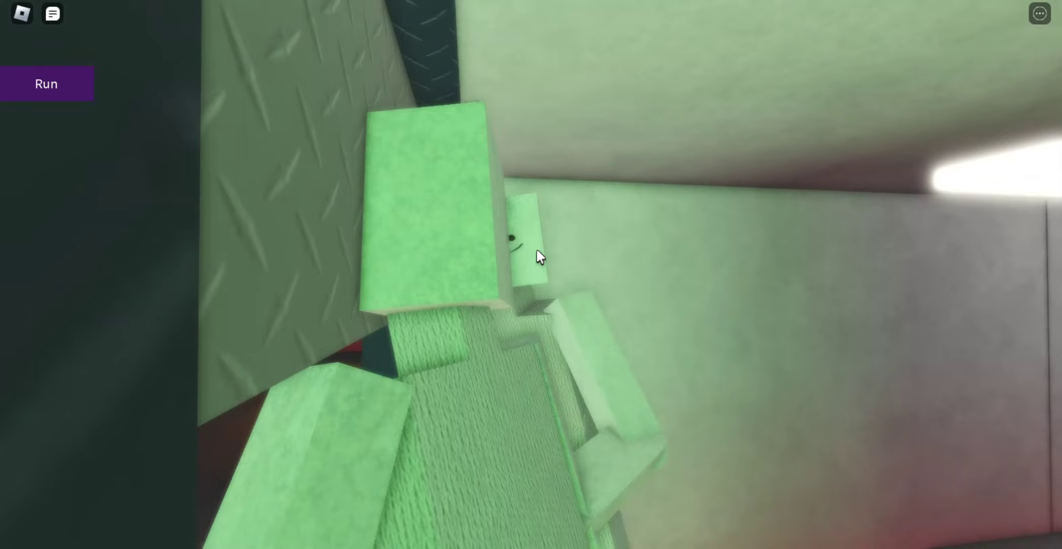
- Back across the lobby from the alarm sign and walk up to the green-lit doorway
drag(500, 252, 632, 364)
key(s)
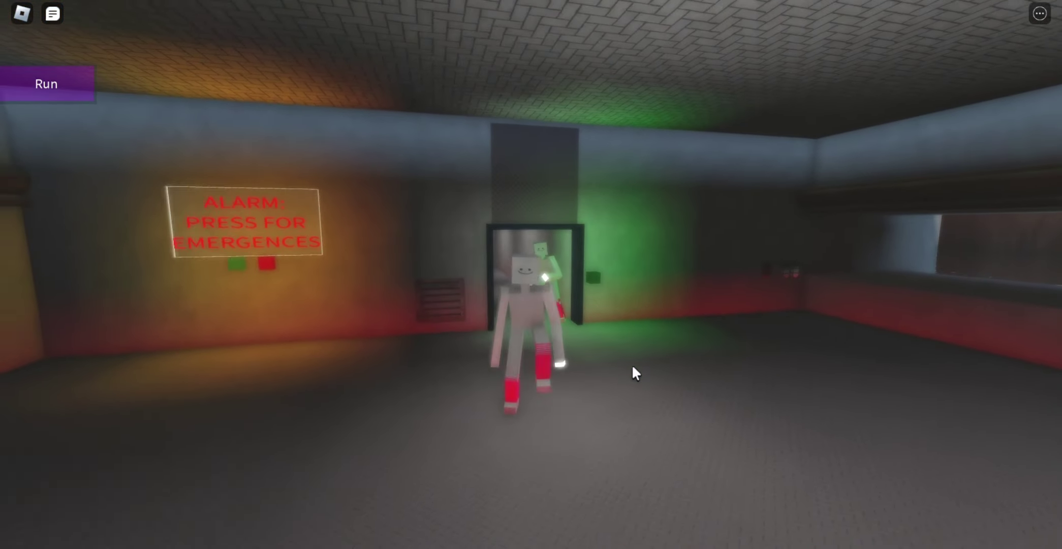
key(s)
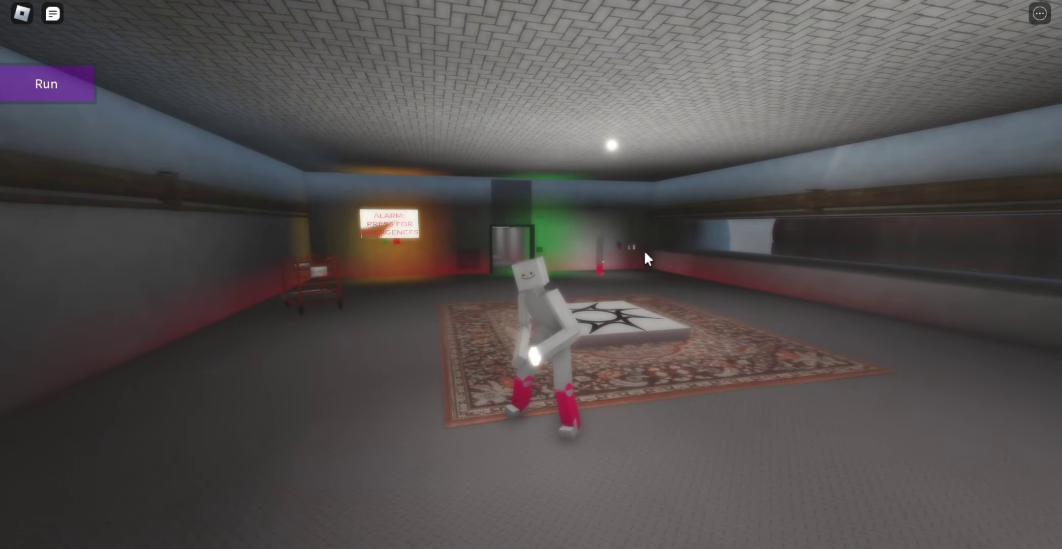
drag(741, 184, 712, 192)
key(w)
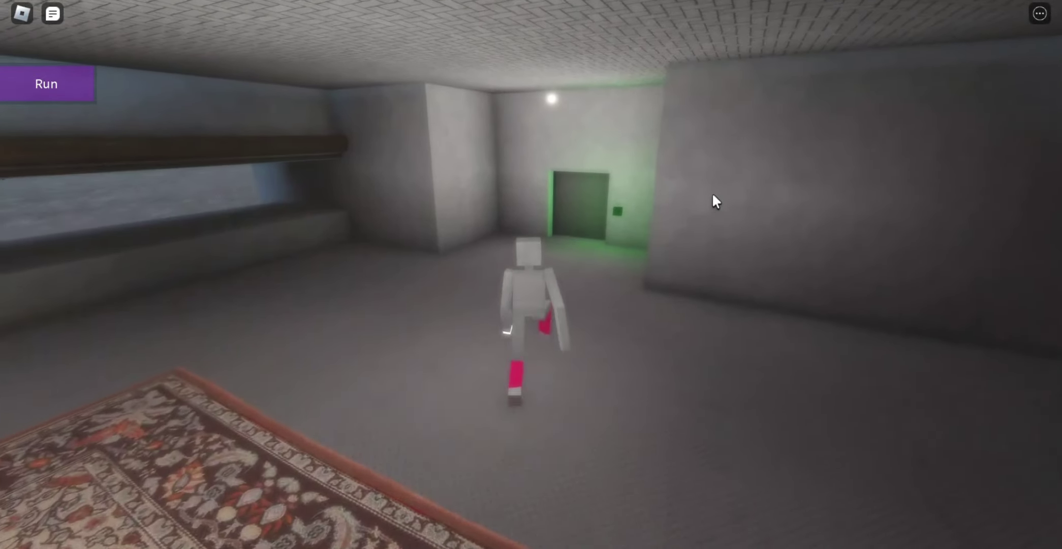
key(w)
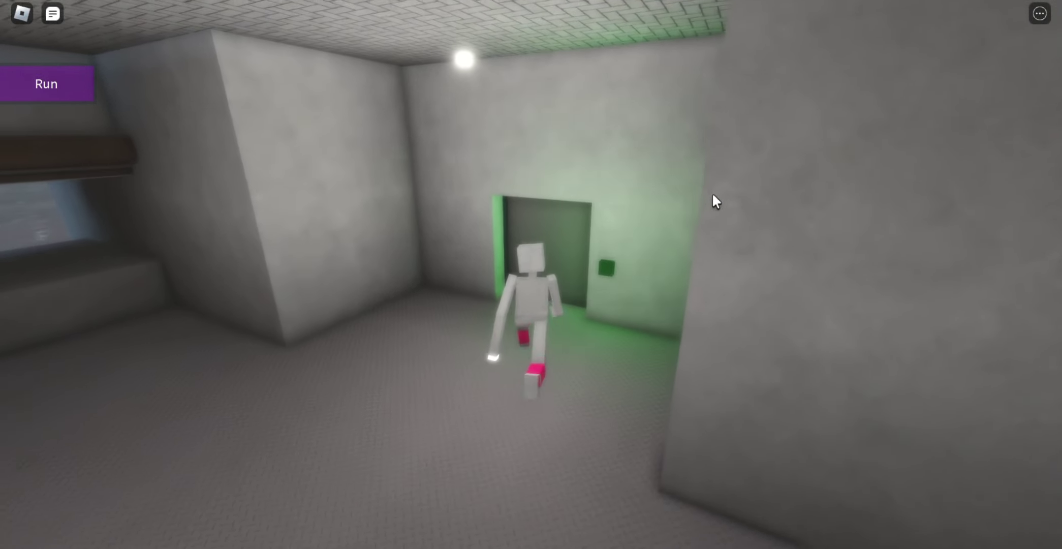
scroll(712, 192, up, 3)
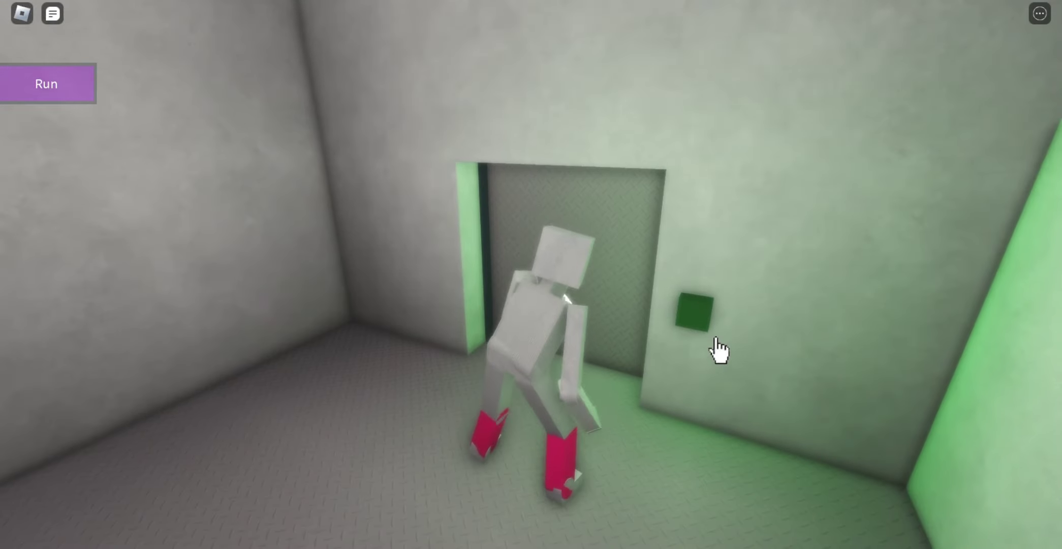
- Press the wall button and walk through the opened doorway into the next room
click(719, 350)
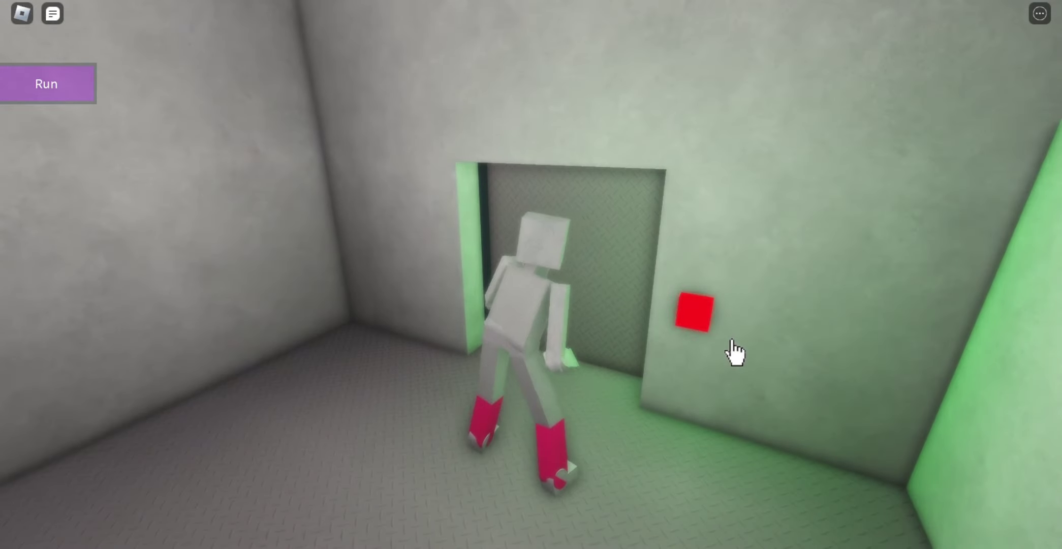
mouse_move(728, 331)
mouse_down()
mouse_move(554, 304)
mouse_move(636, 219)
mouse_up()
key(w)
key(w)
key(w)
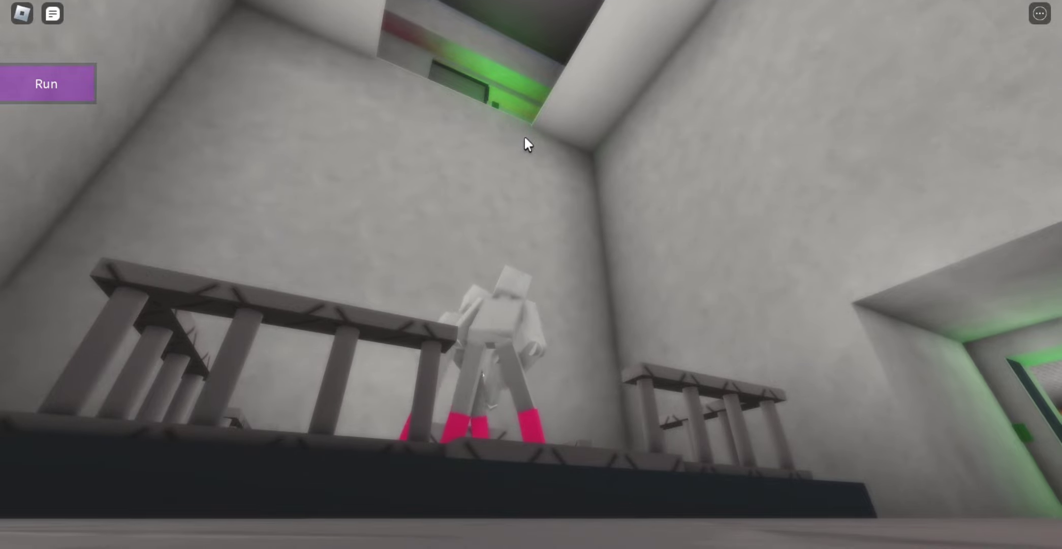
- Orbit the camera over the striped platform, from a top-down view to a lower close-up
drag(525, 150, 473, 263)
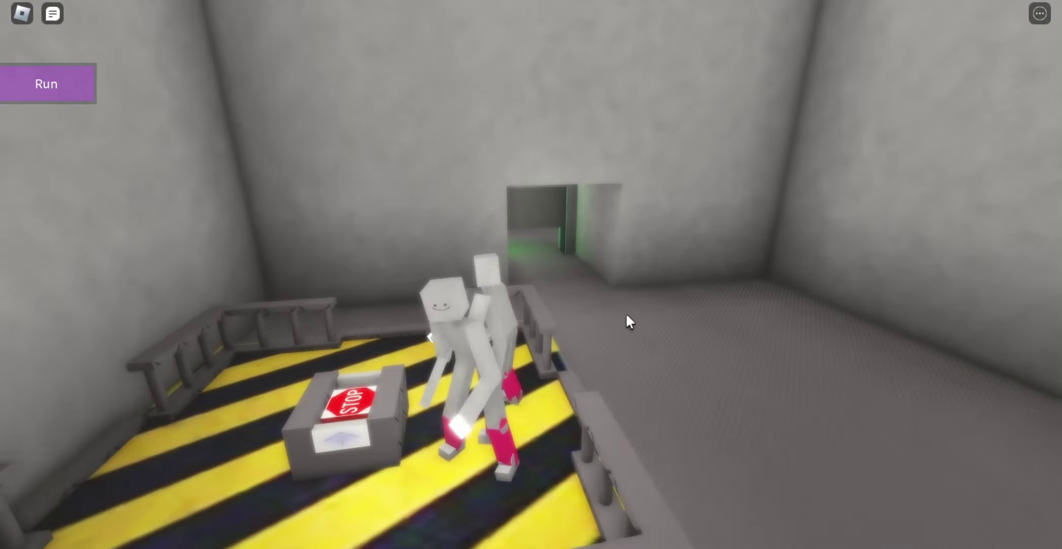
scroll(625, 312, up, 4)
mouse_move(627, 312)
mouse_down()
mouse_move(541, 286)
mouse_move(574, 321)
mouse_up()
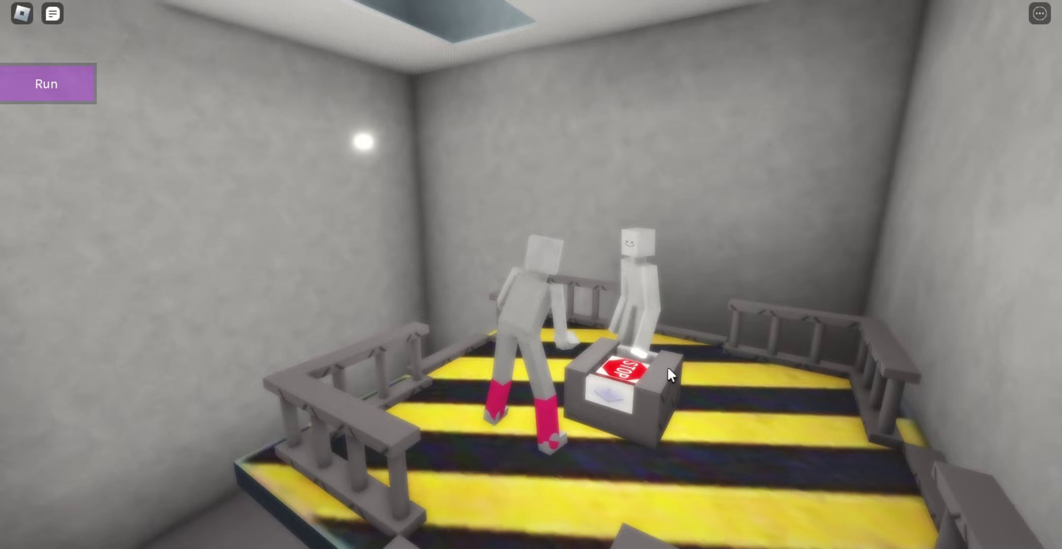
right_click(665, 416)
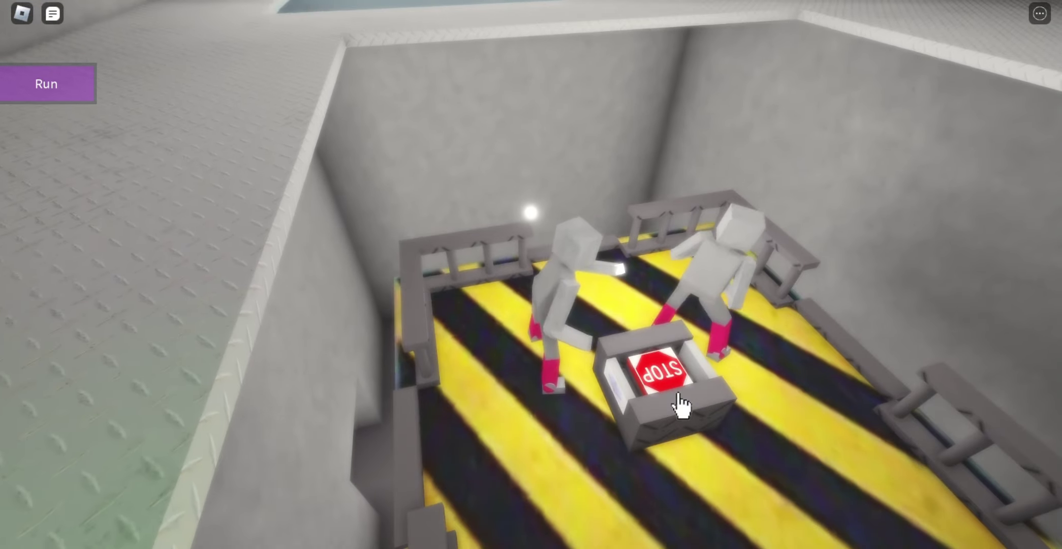
drag(629, 374, 647, 291)
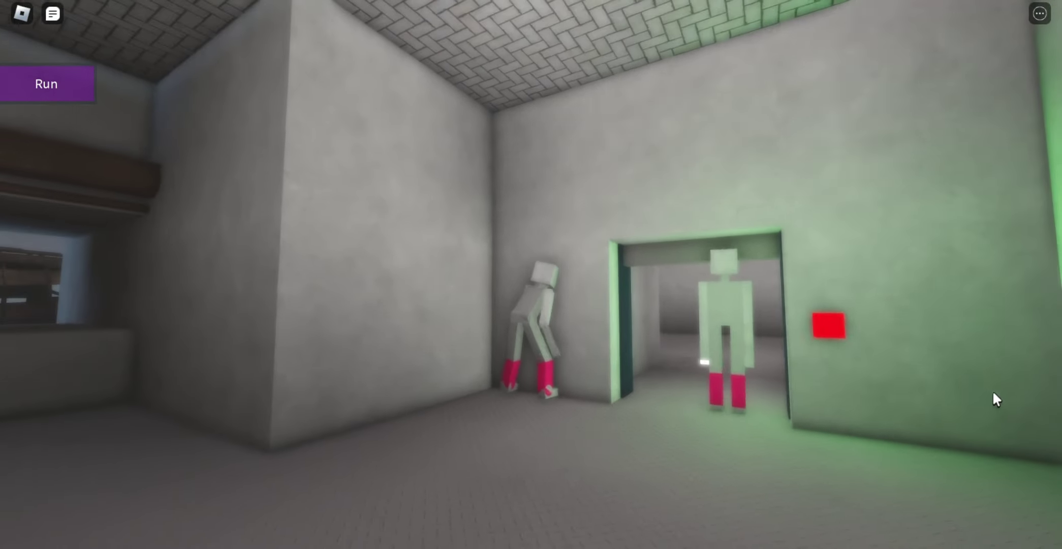
- Press the red wall button beside the green-lit doorway to close the door
click(857, 365)
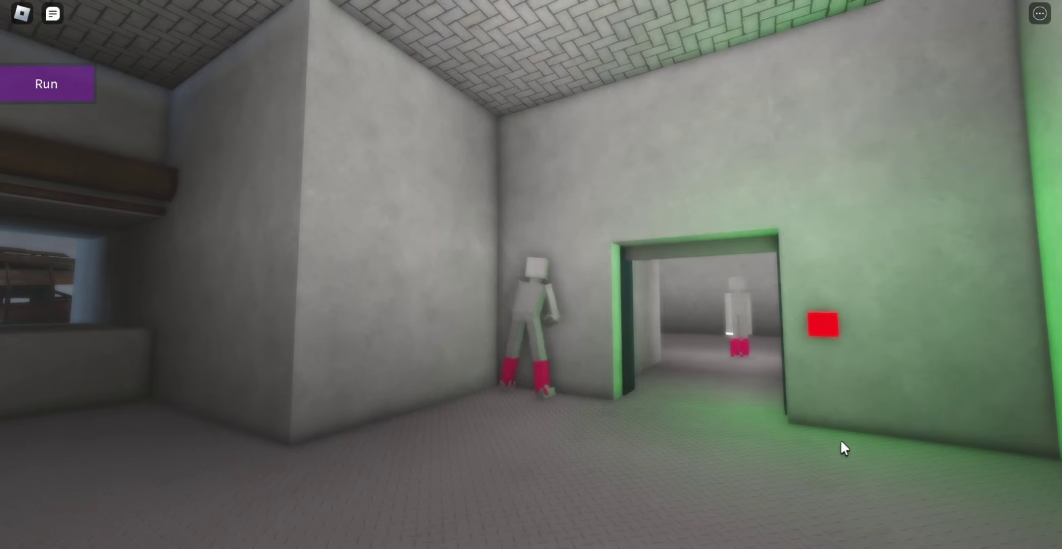